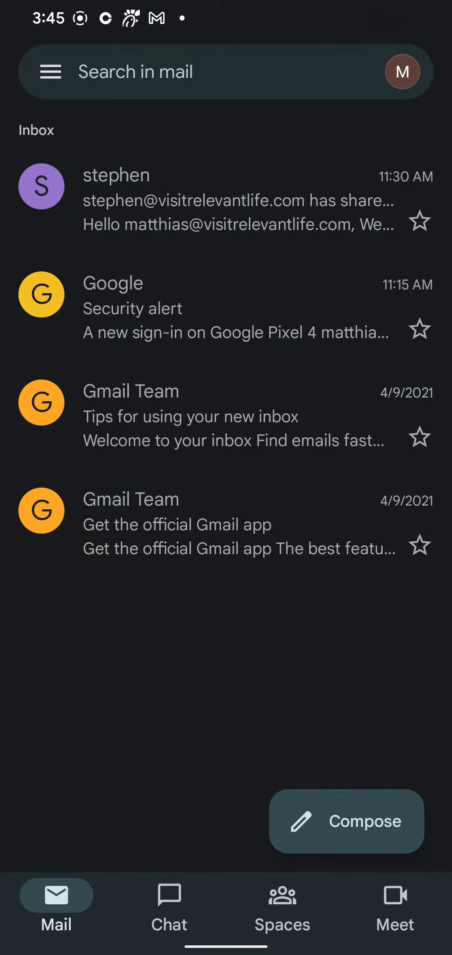
# Step: Pull the inbox to refresh it, then show the signed-in Google accounts from the profile avatar
pyautogui.moveTo(116, 657); pyautogui.dragTo(117, 716)
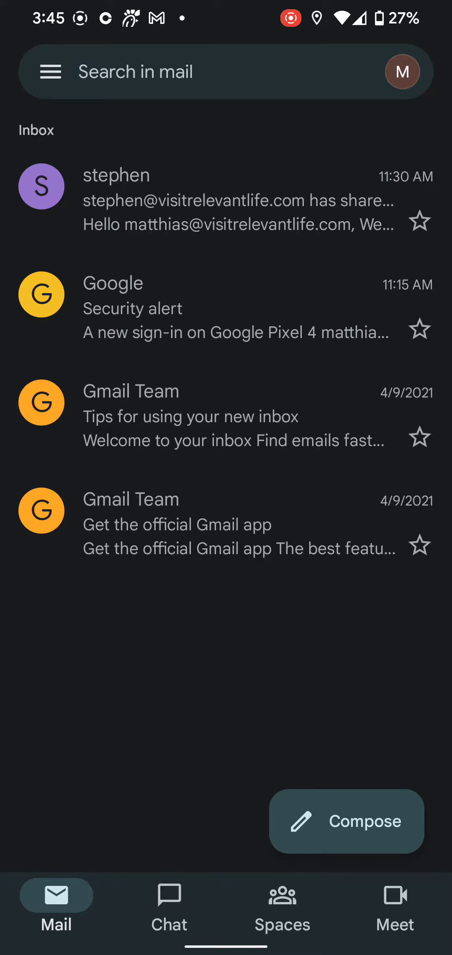
pyautogui.click(115, 693)
pyautogui.click(402, 72)
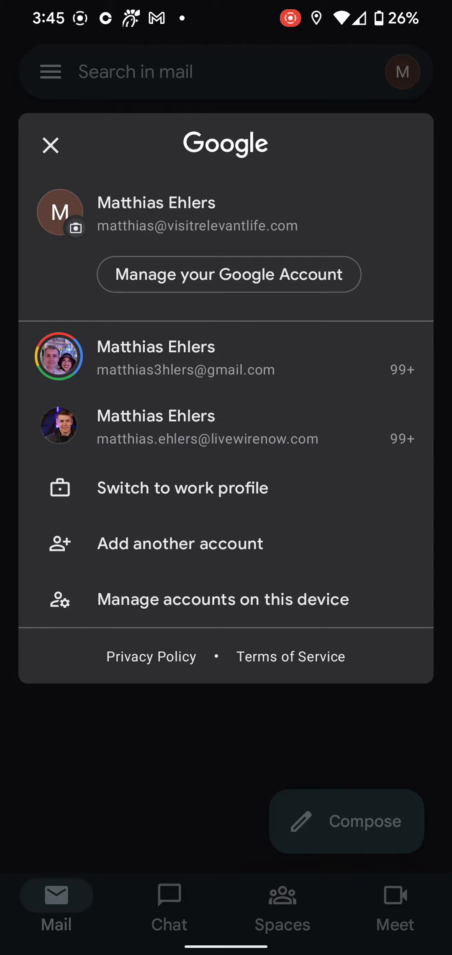
# Step: Switch to the personal Gmail account, then switch back to the work account
pyautogui.click(186, 358)
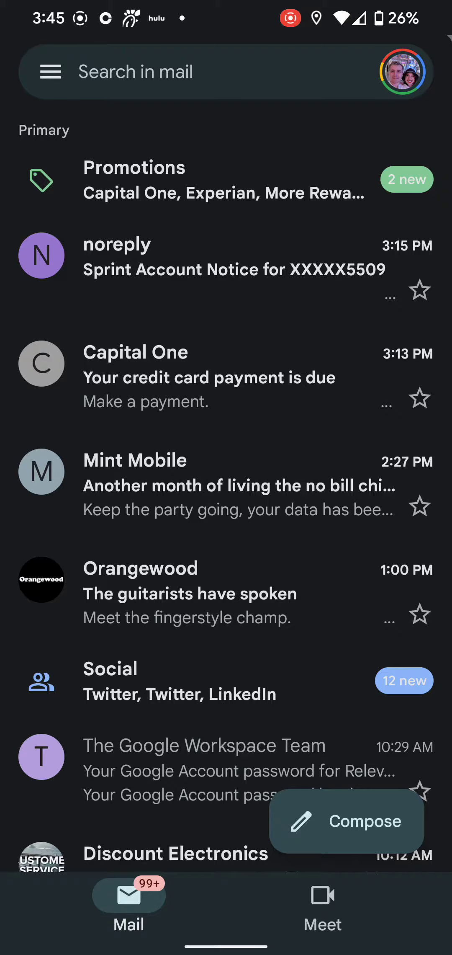
pyautogui.click(402, 71)
pyautogui.click(113, 432)
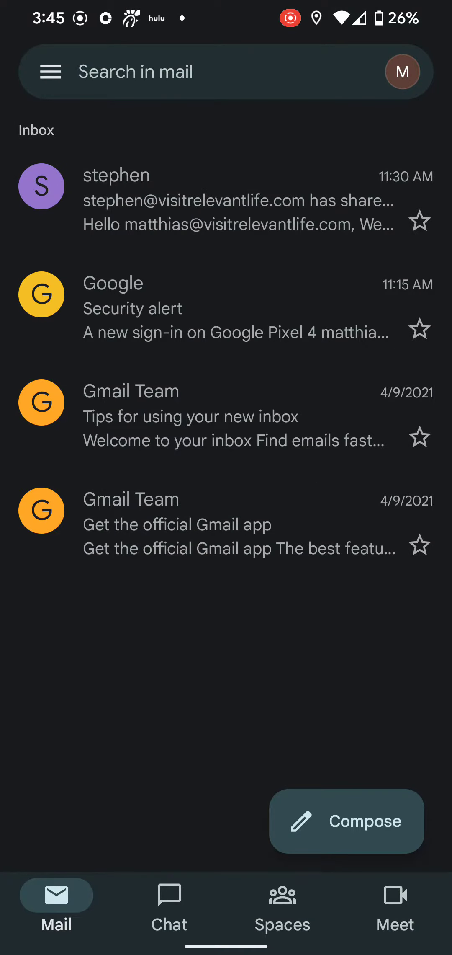
pyautogui.click(170, 902)
# Step: Send Travis 'Hi Travis this is a test' in a new direct chat, then return to the chat list
pyautogui.moveTo(94, 427)
pyautogui.mouseDown()
pyautogui.moveTo(80, 589)
pyautogui.moveTo(72, 465)
pyautogui.moveTo(92, 713)
pyautogui.mouseUp()
pyautogui.click(361, 845)
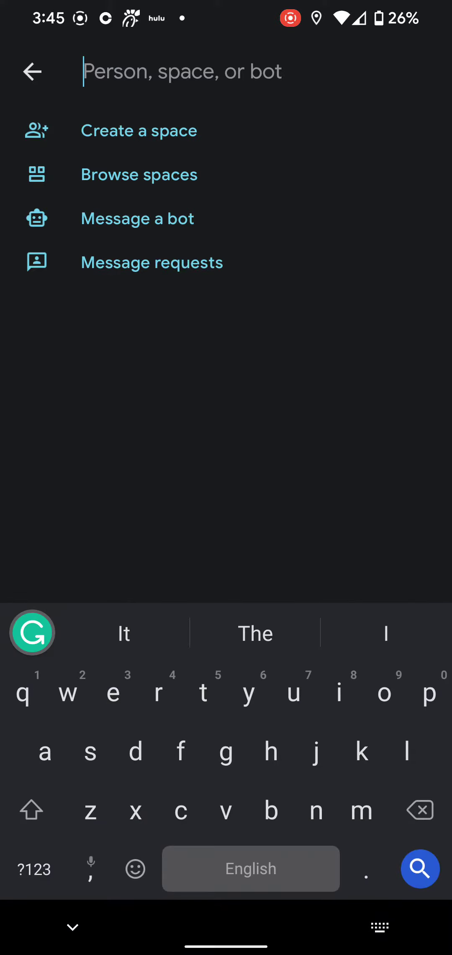
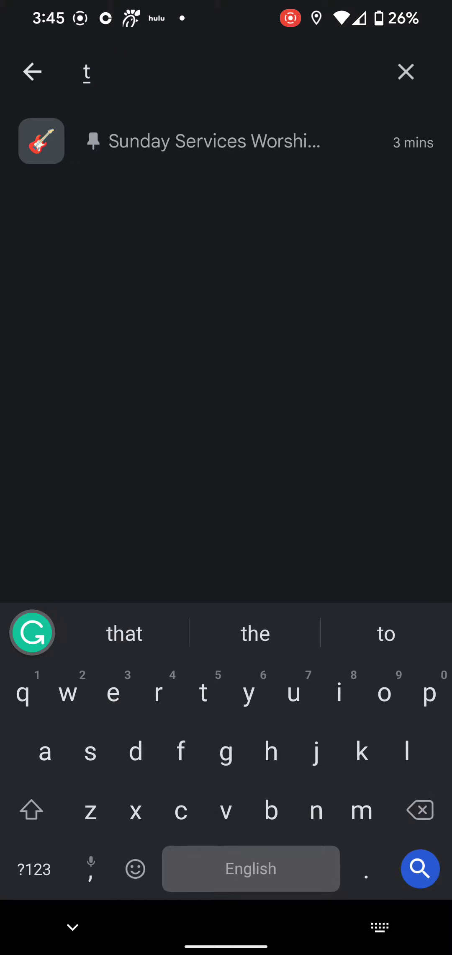
pyautogui.write('ravis')
pyautogui.click(33, 869)
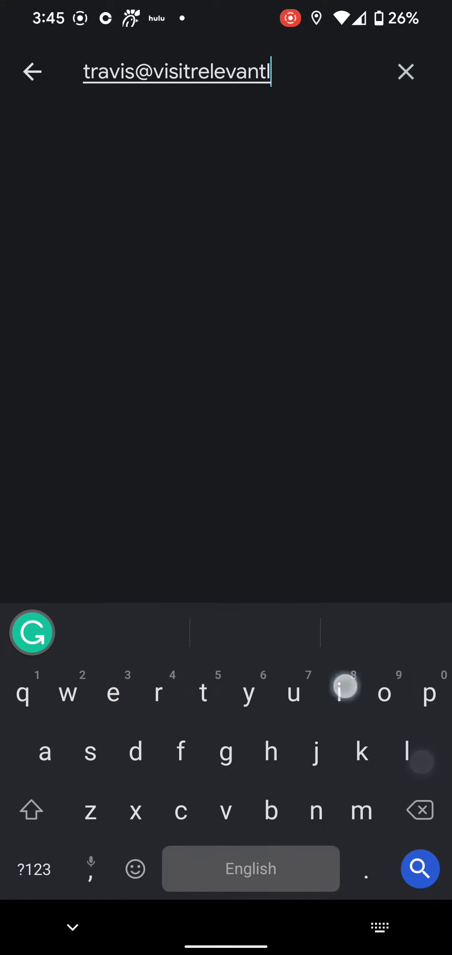
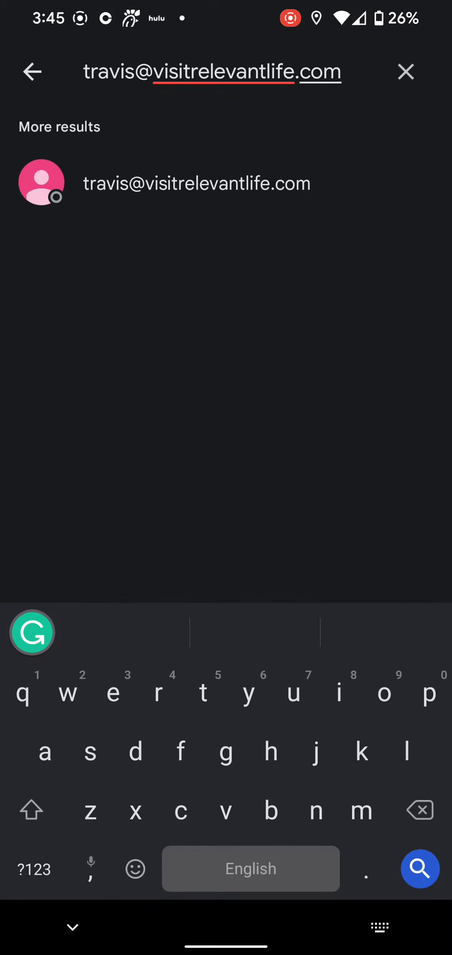
pyautogui.click(197, 183)
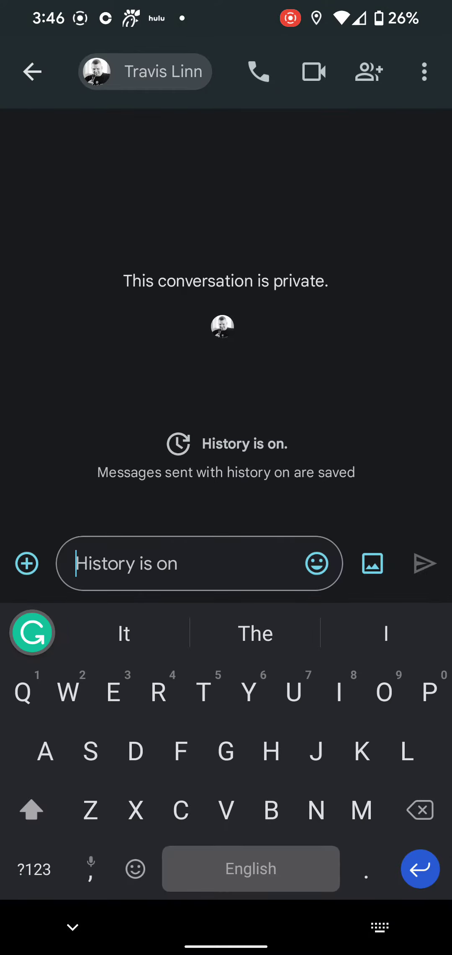
pyautogui.write('Hi travis this is a test')
pyautogui.click(424, 565)
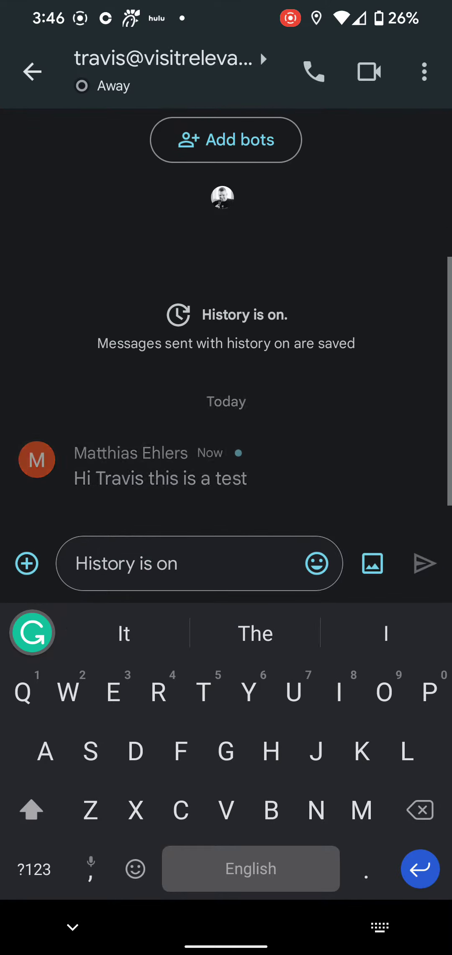
pyautogui.click(32, 72)
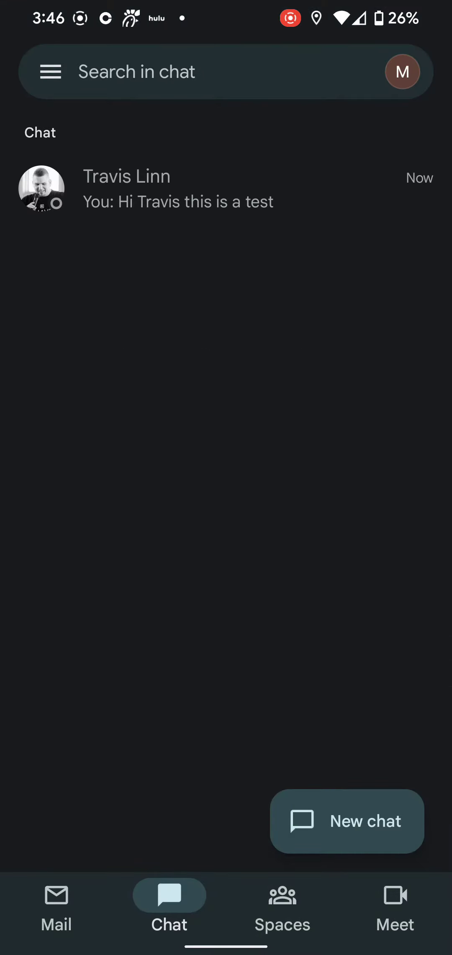
pyautogui.scroll(-2, 155, 459)
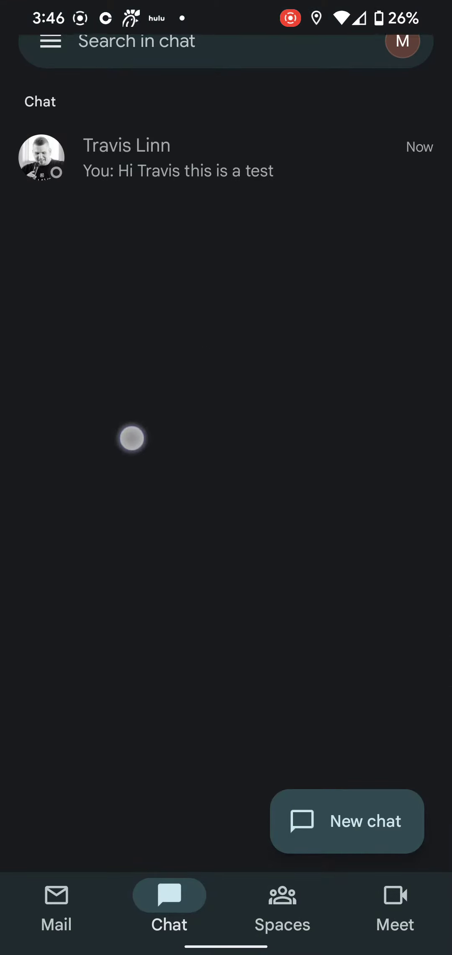
# Step: Go to the Spaces list and open the pinned Sunday Services Worship & Production space
pyautogui.click(282, 904)
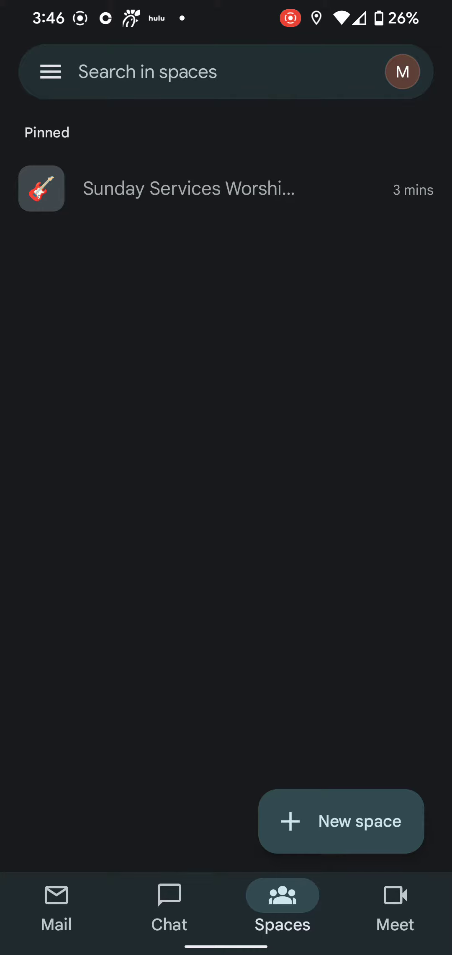
pyautogui.click(189, 189)
# Step: Unpin and re-pin Sunday Services in Conversation Options, then reopen the options and return to the chat
pyautogui.click(217, 63)
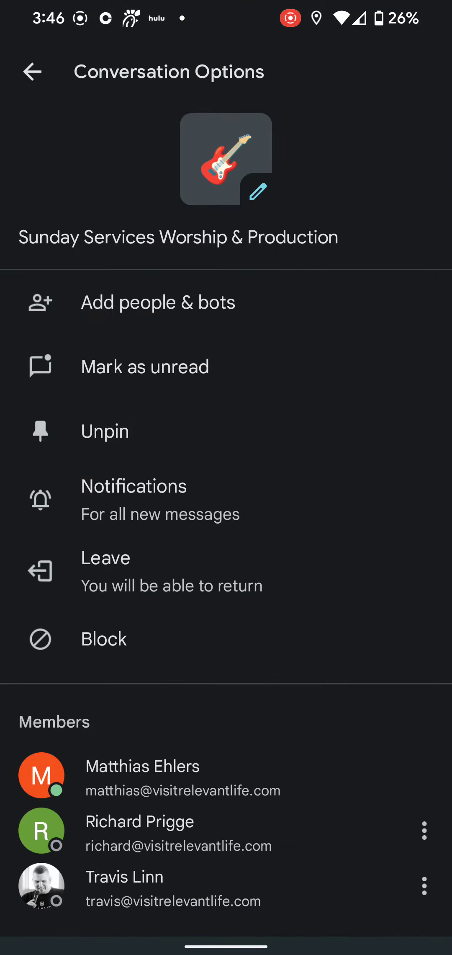
pyautogui.moveTo(301, 668); pyautogui.dragTo(347, 544)
pyautogui.click(105, 432)
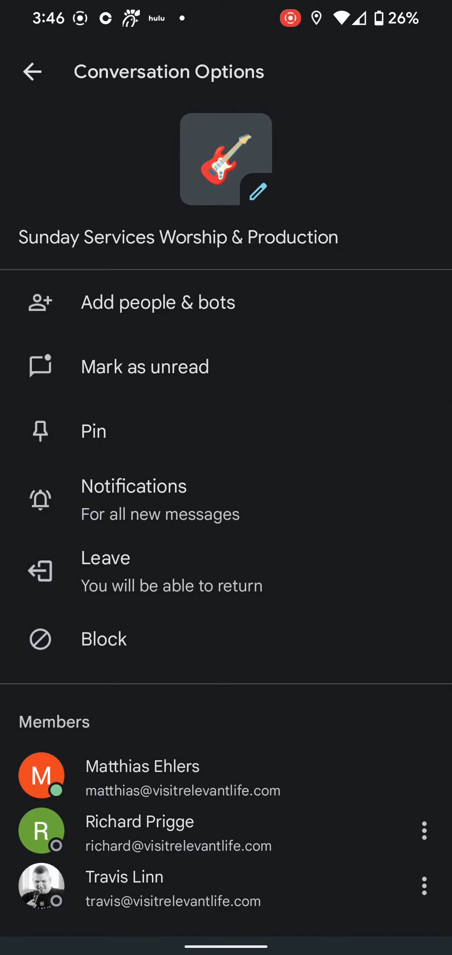
pyautogui.click(94, 432)
pyautogui.click(32, 72)
pyautogui.click(217, 63)
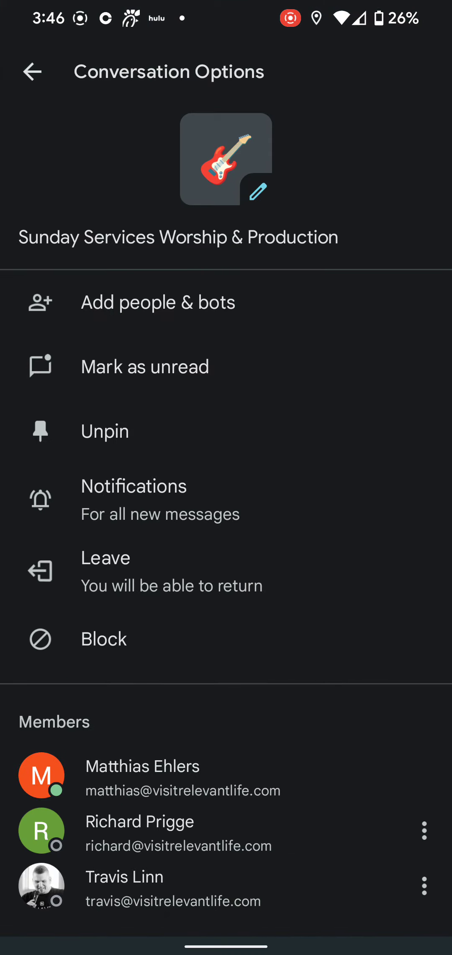
pyautogui.click(33, 72)
pyautogui.scroll(15, 226, 523)
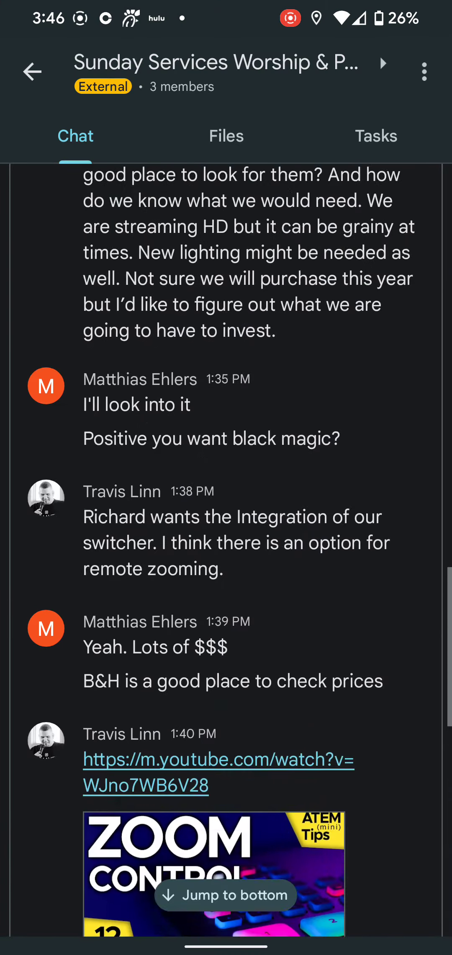
pyautogui.scroll(-4, 381, 511)
pyautogui.scroll(10, 381, 510)
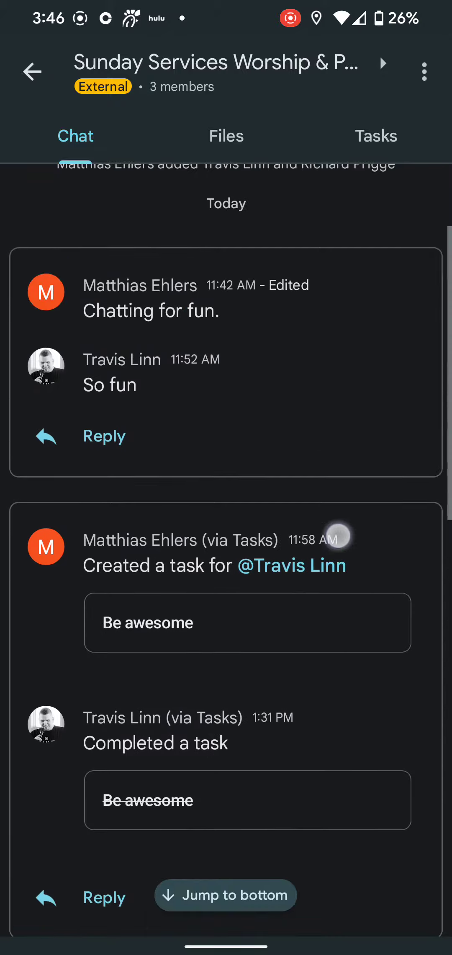
# Step: View the Sunday Services space's Files tab, which has no shared files
pyautogui.click(226, 136)
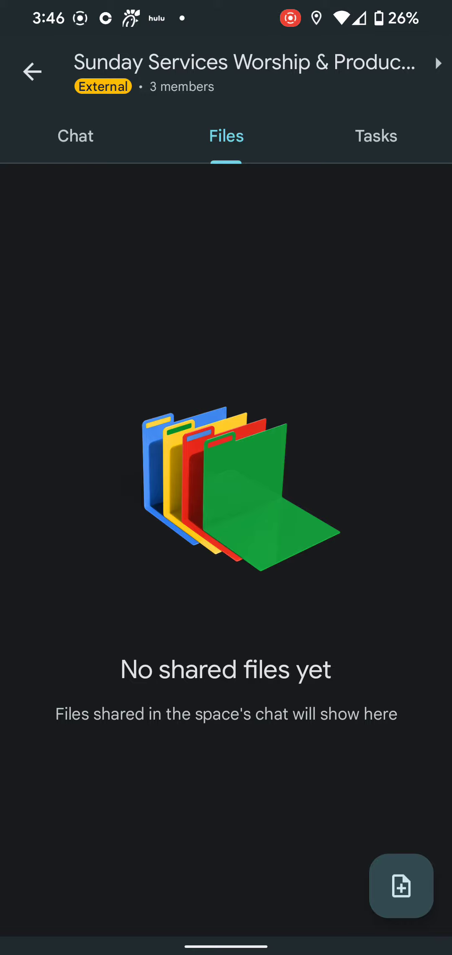
# Step: Expand the space's Completed (1) tasks and view the 'Be awesome' task details
pyautogui.click(376, 136)
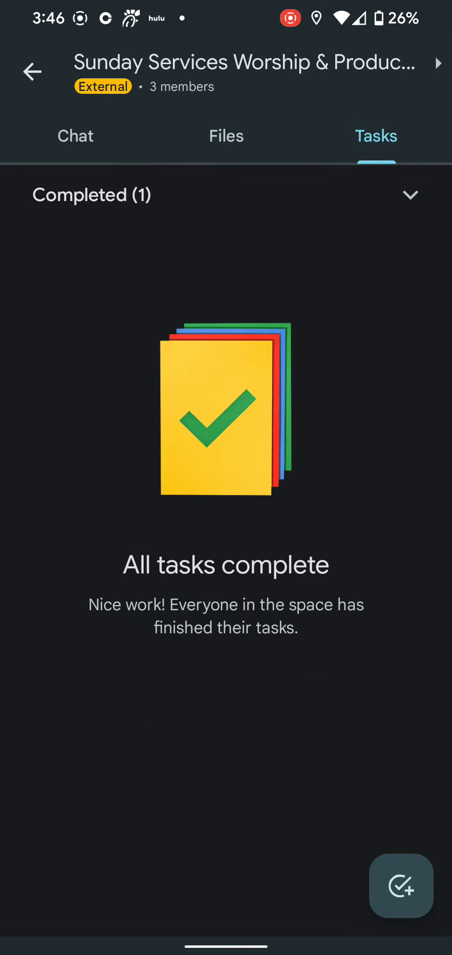
pyautogui.click(411, 195)
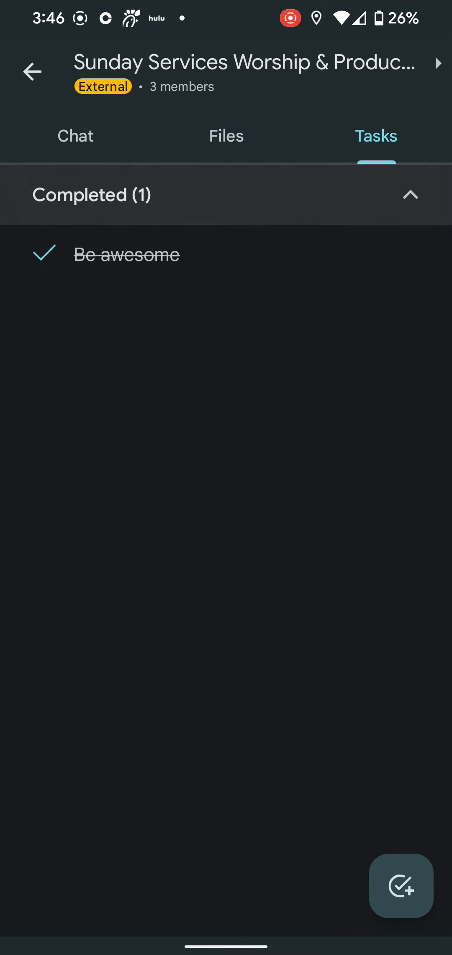
pyautogui.click(127, 254)
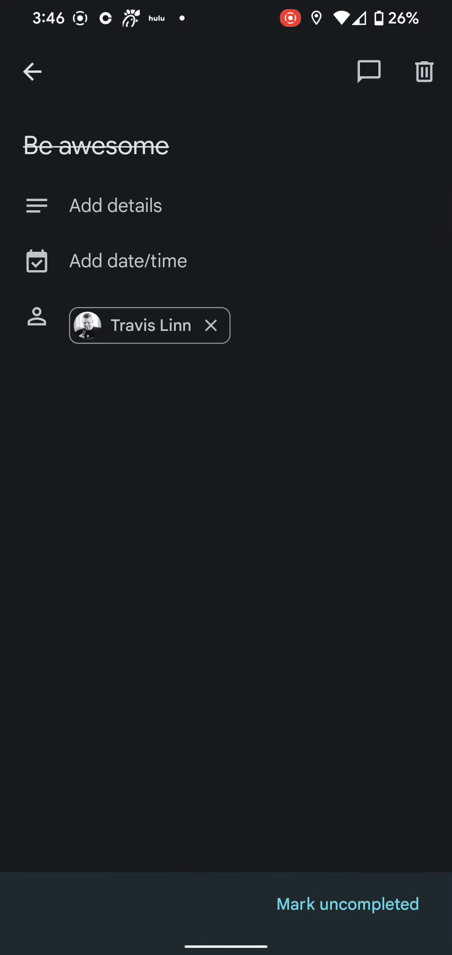
pyautogui.click(33, 70)
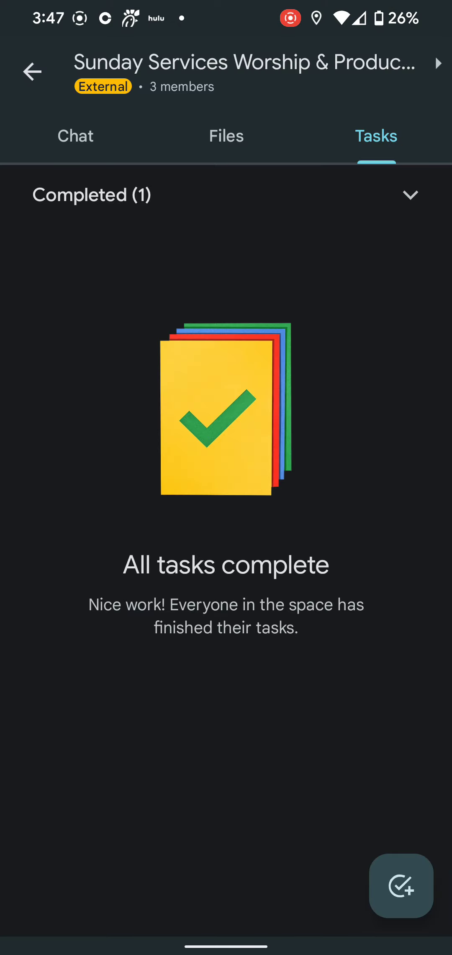
# Step: Go back to the Spaces list and pull down the phone's notification shade
pyautogui.click(32, 71)
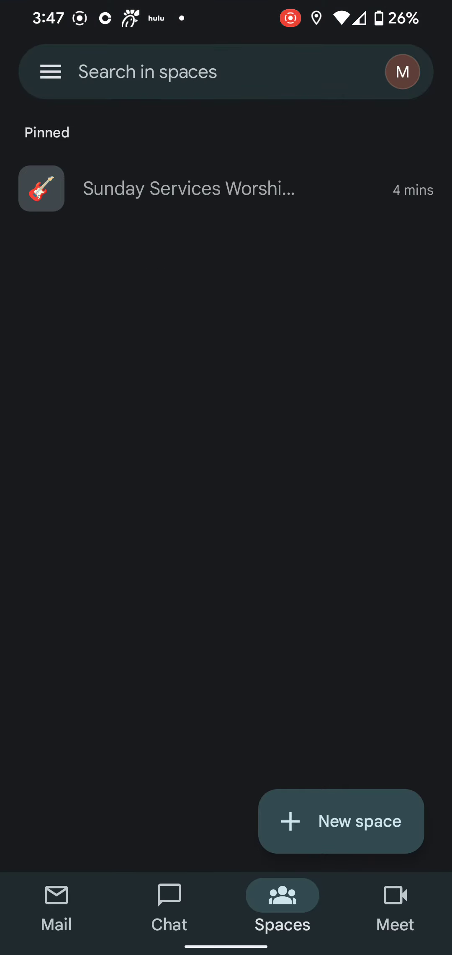
pyautogui.moveTo(226, 7); pyautogui.dragTo(226, 522)
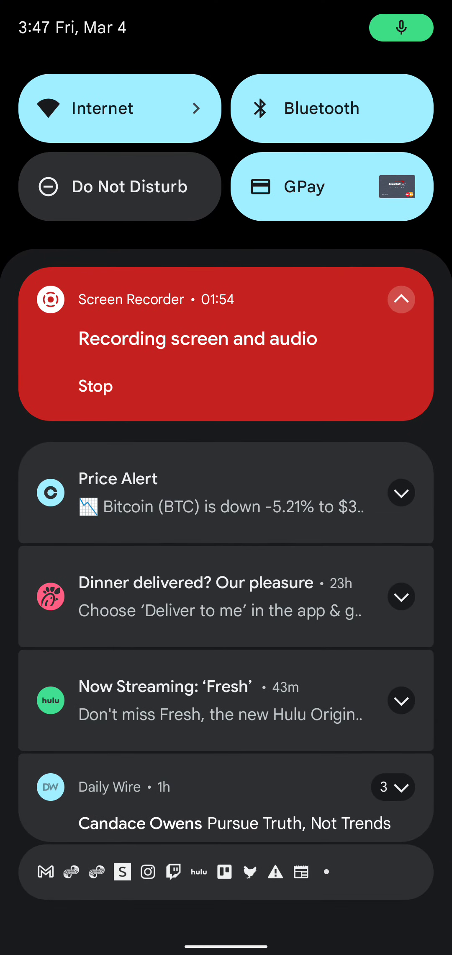